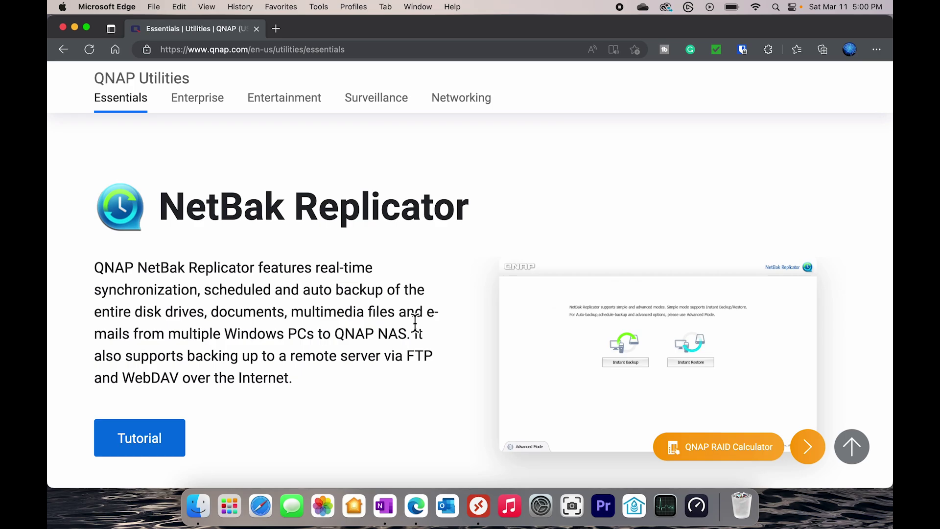
Download the Windows installer QNAPNetBakWindows-4.5.12.1108 from QNAP's utilities page in Edge.
{"action": "scroll", "coordinate": [416, 324], "scroll_direction": "down", "scroll_amount": 5}
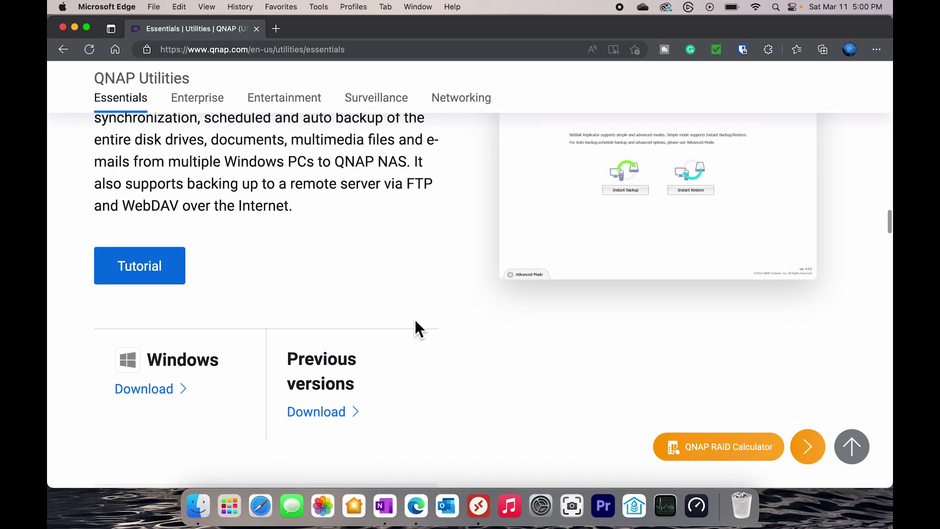
{"action": "scroll", "coordinate": [415, 321], "scroll_direction": "down", "scroll_amount": 1}
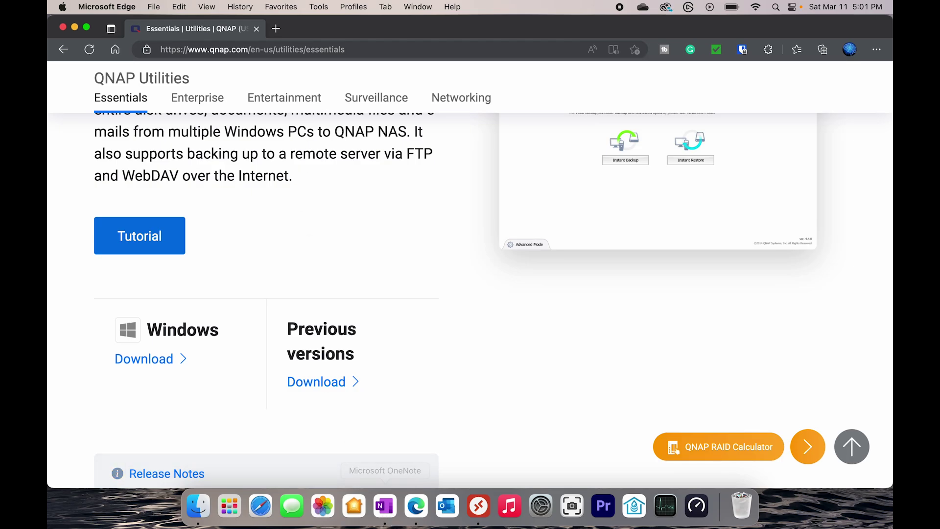
{"action": "left_click", "coordinate": [371, 56]}
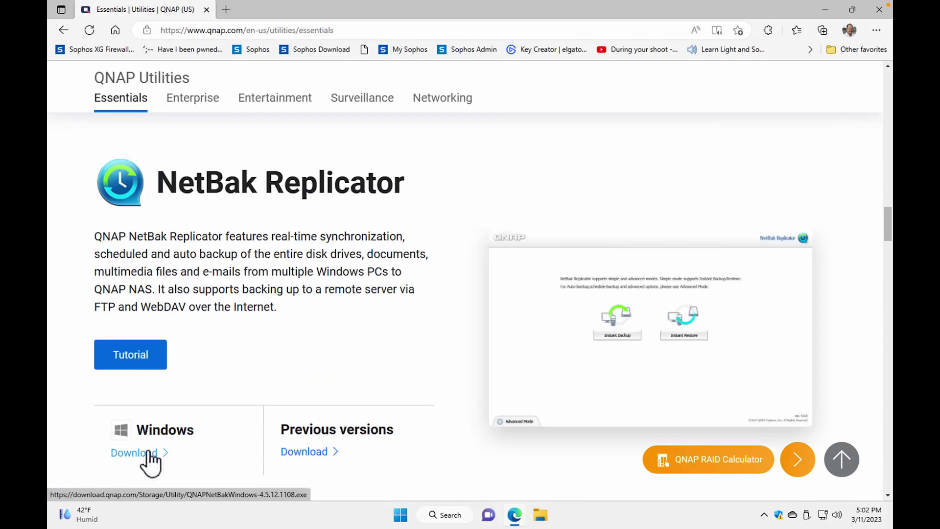
{"action": "left_click", "coordinate": [147, 451]}
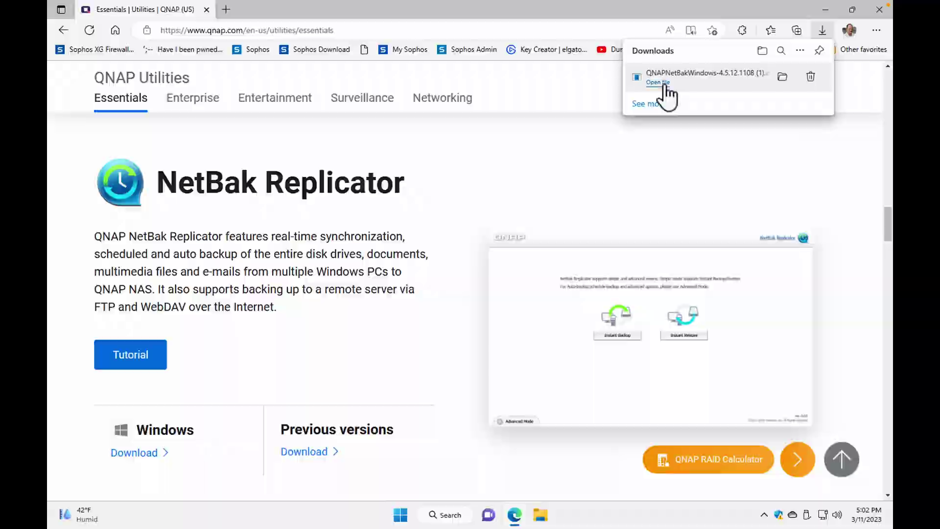
Install NetBak Replicator 4.5.12.1108 with default components and location and both start-up options enabled.
{"action": "left_click", "coordinate": [664, 85]}
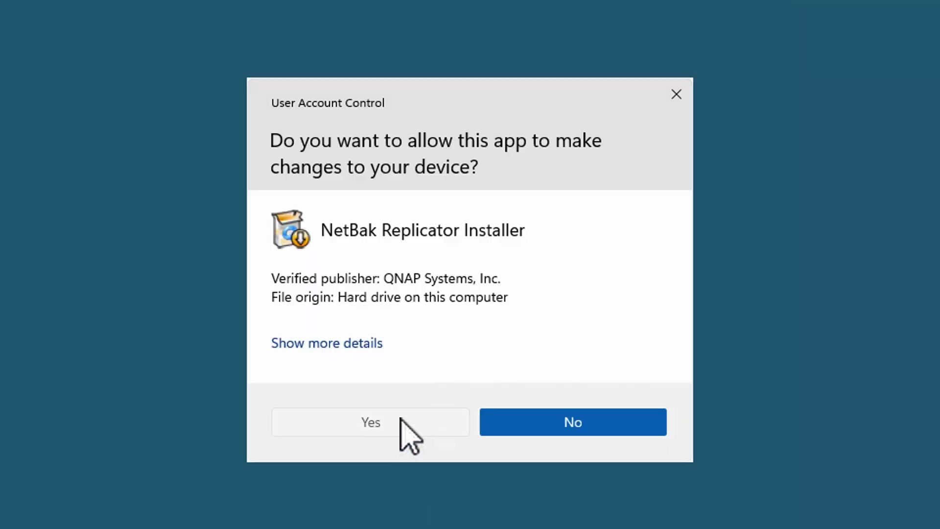
{"action": "left_click", "coordinate": [409, 434]}
{"action": "left_click", "coordinate": [458, 299]}
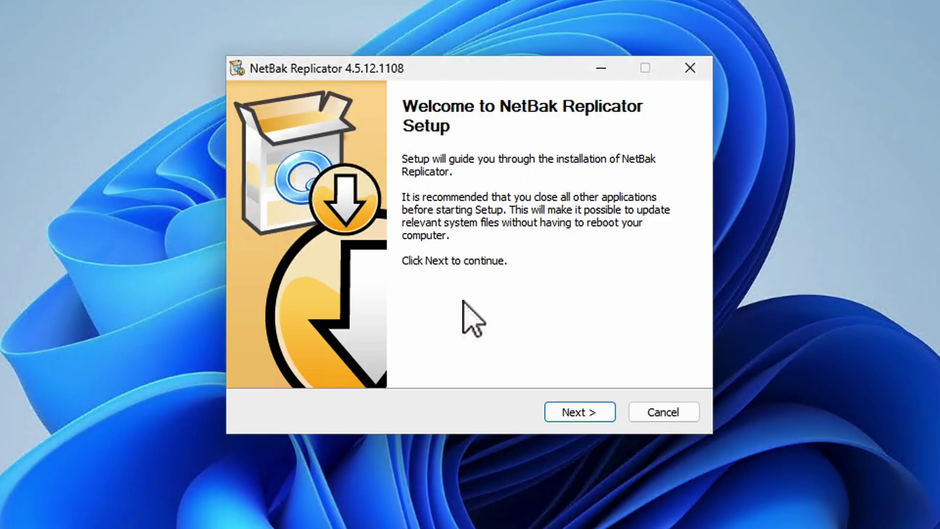
{"action": "left_click", "coordinate": [582, 413]}
{"action": "left_click", "coordinate": [602, 414]}
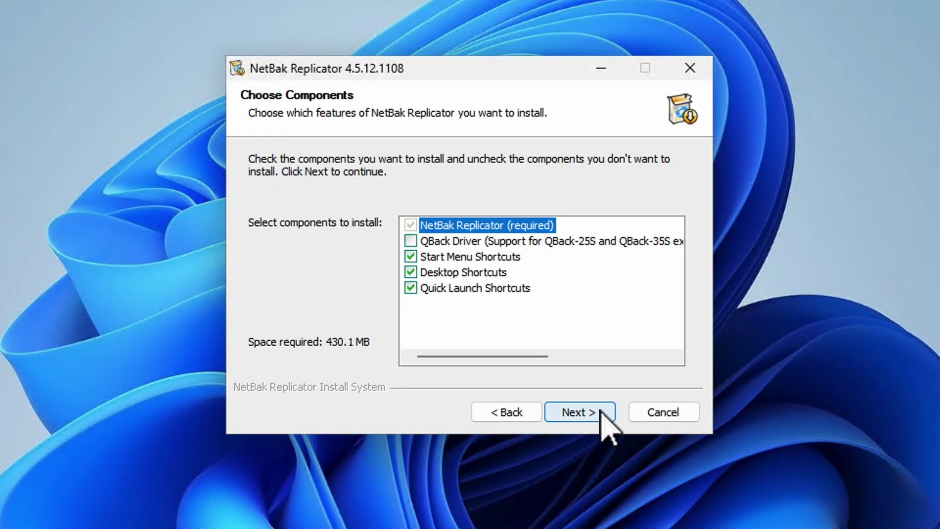
{"action": "left_click", "coordinate": [601, 414]}
{"action": "left_click", "coordinate": [602, 414]}
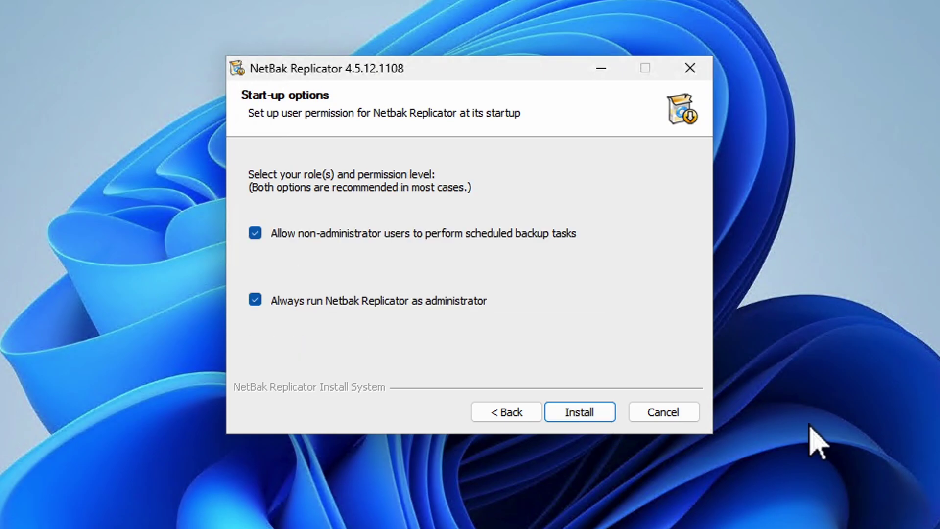
{"action": "left_click", "coordinate": [588, 413]}
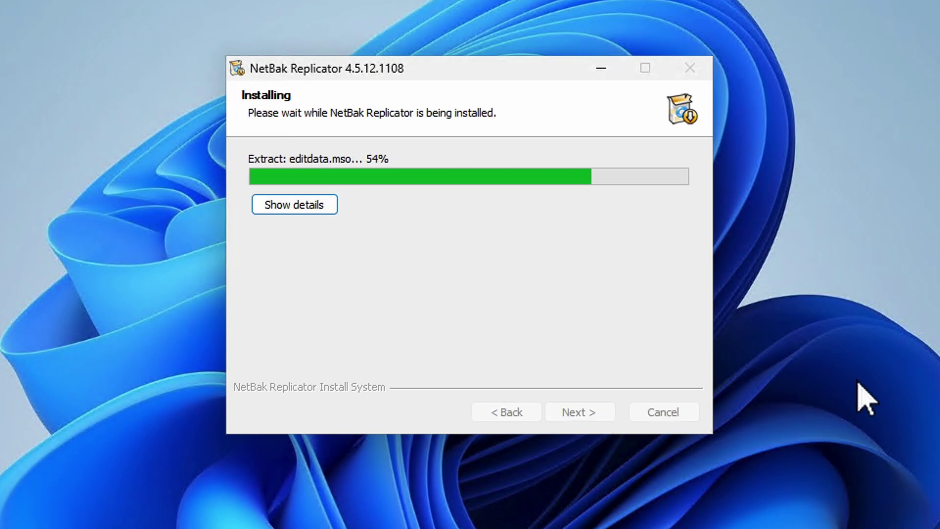
{"action": "left_click", "coordinate": [600, 410]}
{"action": "left_click", "coordinate": [646, 373]}
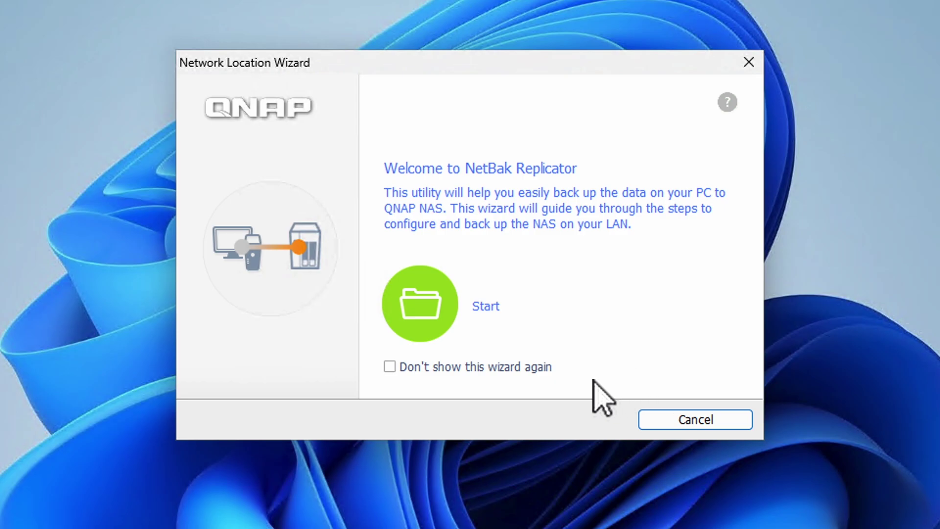
Start the Network Location Wizard, pick NAS TVS951X and select its Test Backup Folder share.
{"action": "left_click", "coordinate": [450, 306]}
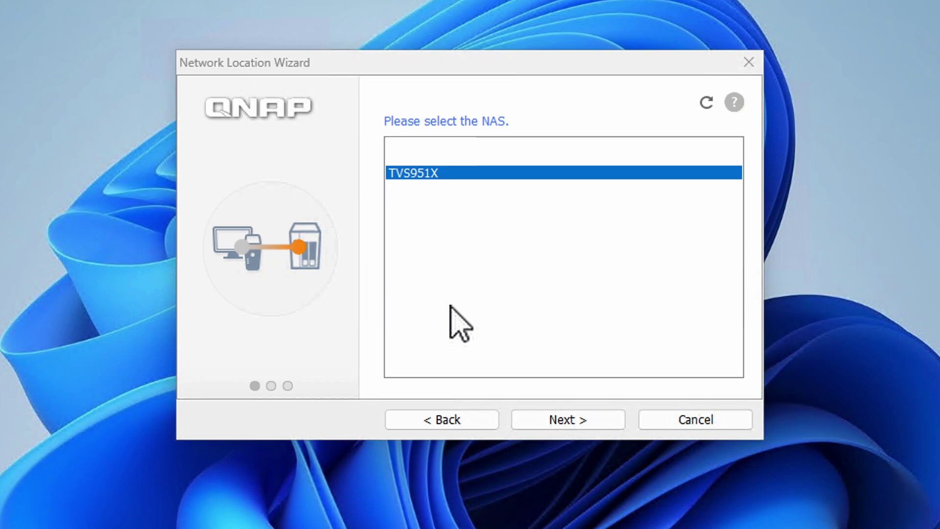
{"action": "key", "text": "Return"}
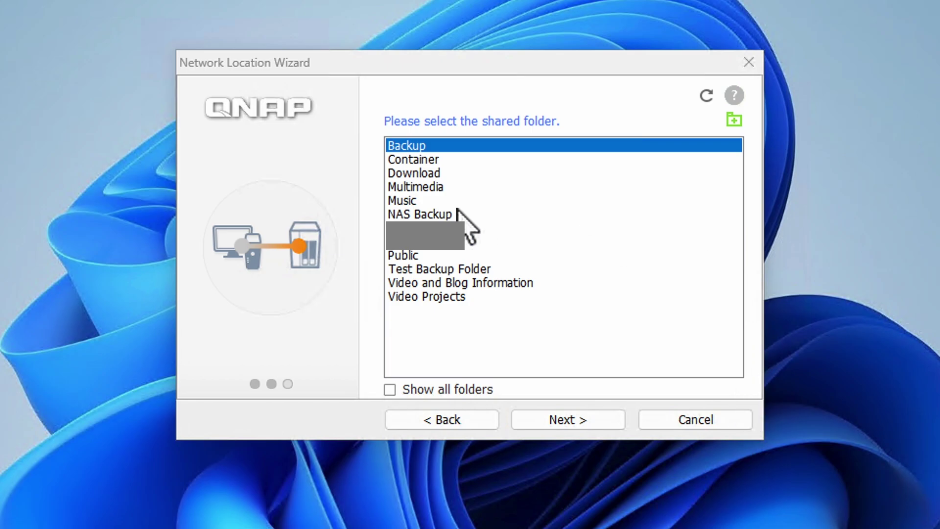
{"action": "left_click", "coordinate": [433, 270]}
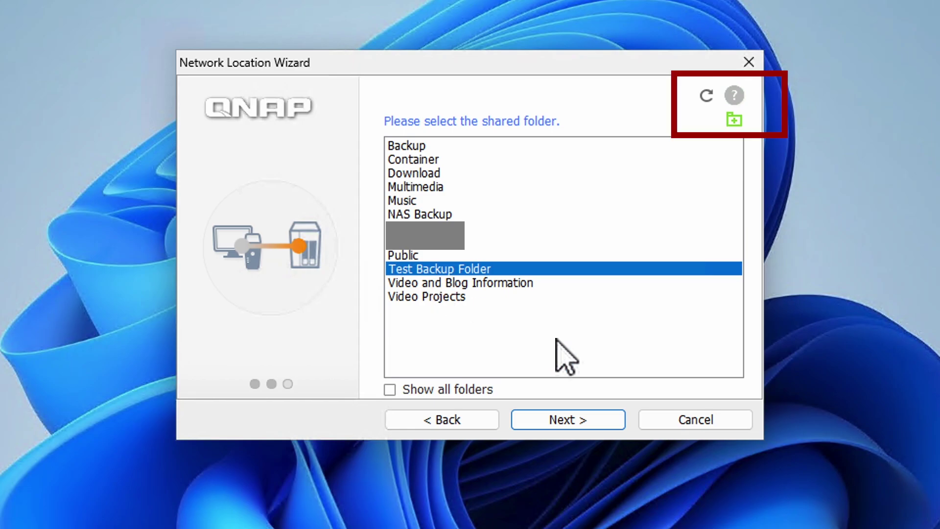
Connect to Test Backup Folder with Remember username and password ticked, finishing the wizard.
{"action": "left_click", "coordinate": [586, 422]}
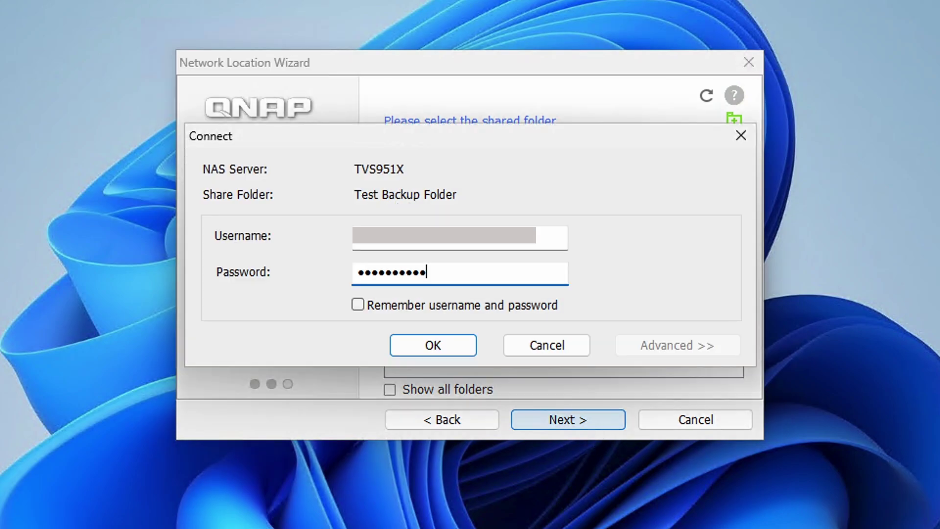
{"action": "left_click", "coordinate": [363, 308]}
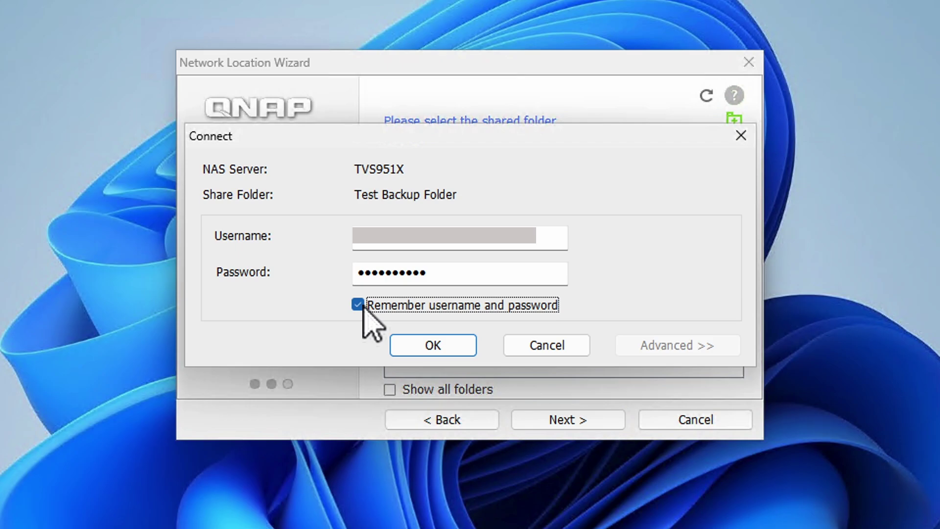
{"action": "left_click", "coordinate": [410, 346]}
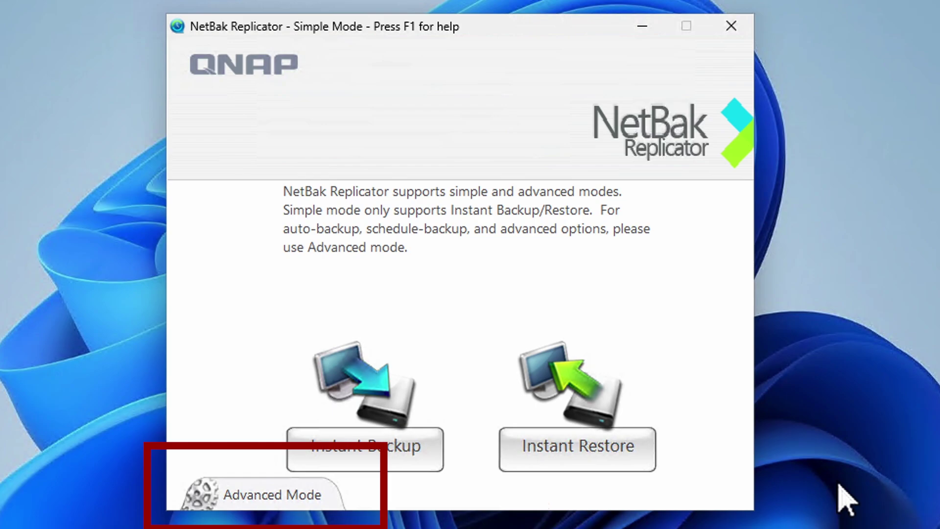
Switch to Advanced Mode and tick the user's profile folder as the Auto-Backup source.
{"action": "left_click", "coordinate": [264, 494]}
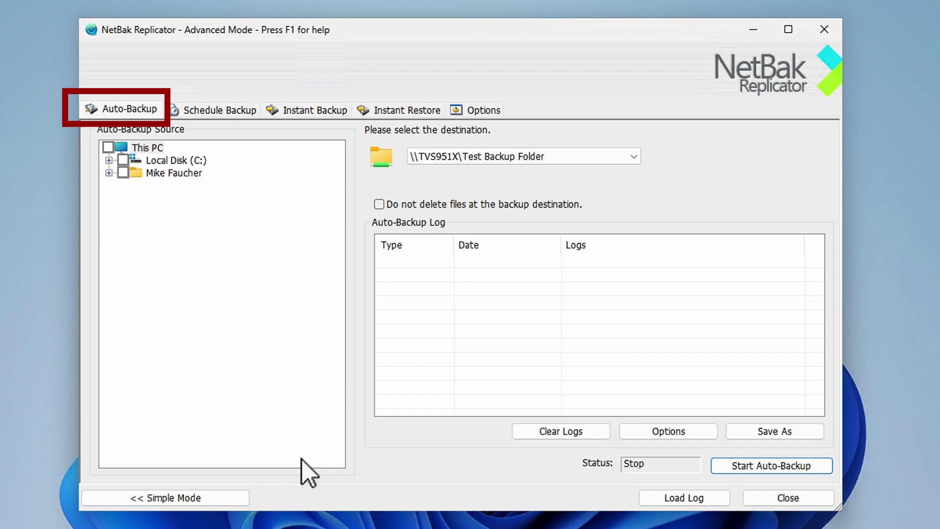
{"action": "left_click", "coordinate": [123, 173]}
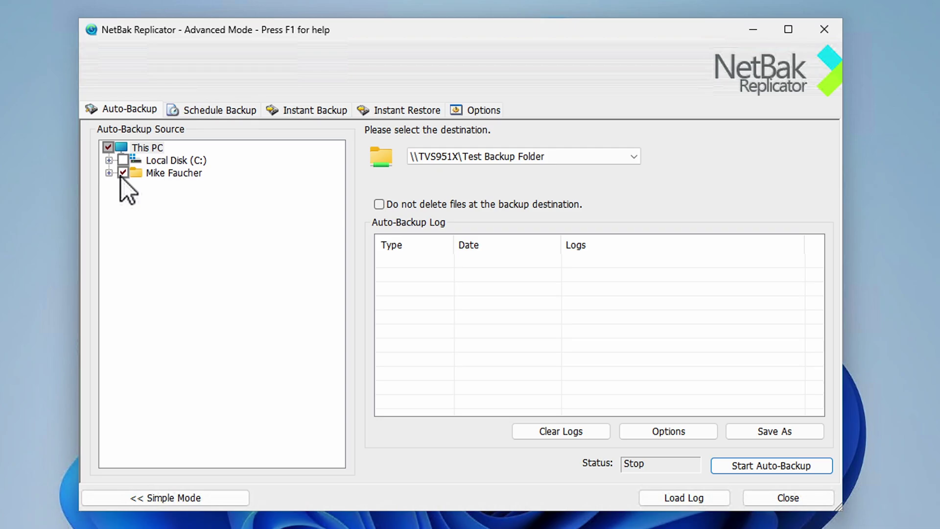
Clear the auto-backup source and tick the user's profile folder as the scheduled backup source.
{"action": "left_click", "coordinate": [122, 173]}
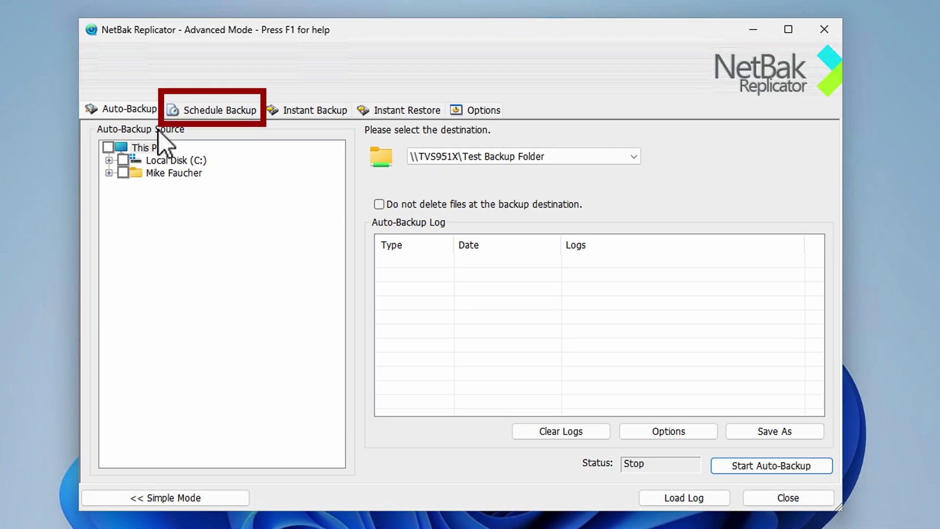
{"action": "left_click", "coordinate": [201, 116]}
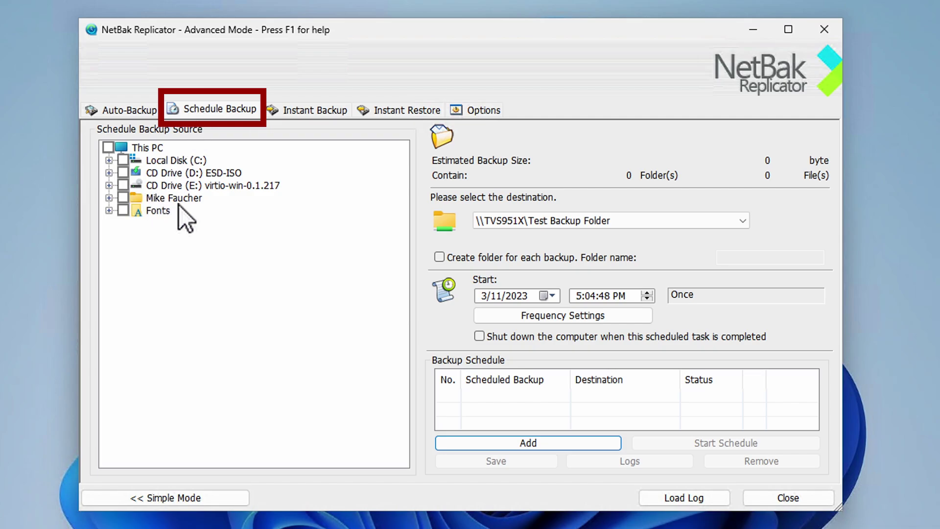
{"action": "left_click", "coordinate": [123, 198]}
{"action": "left_click", "coordinate": [112, 199]}
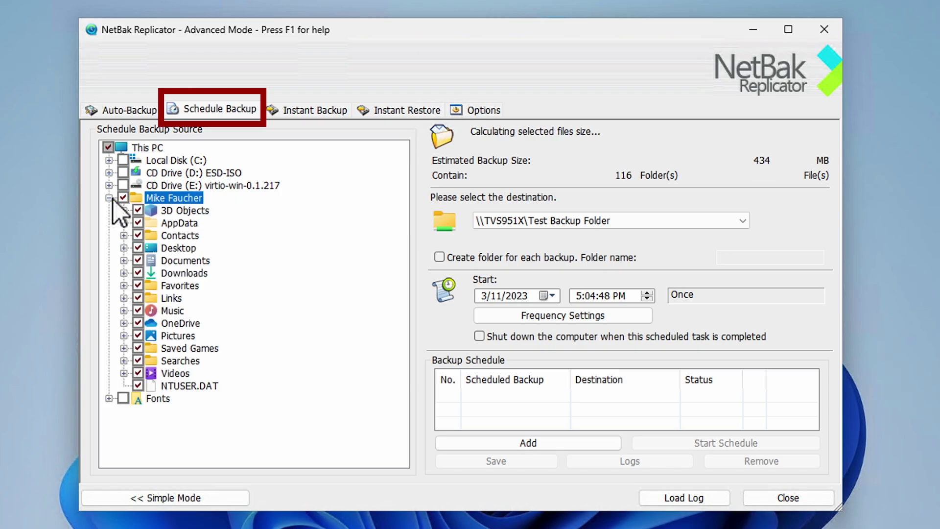
{"action": "left_click", "coordinate": [110, 198]}
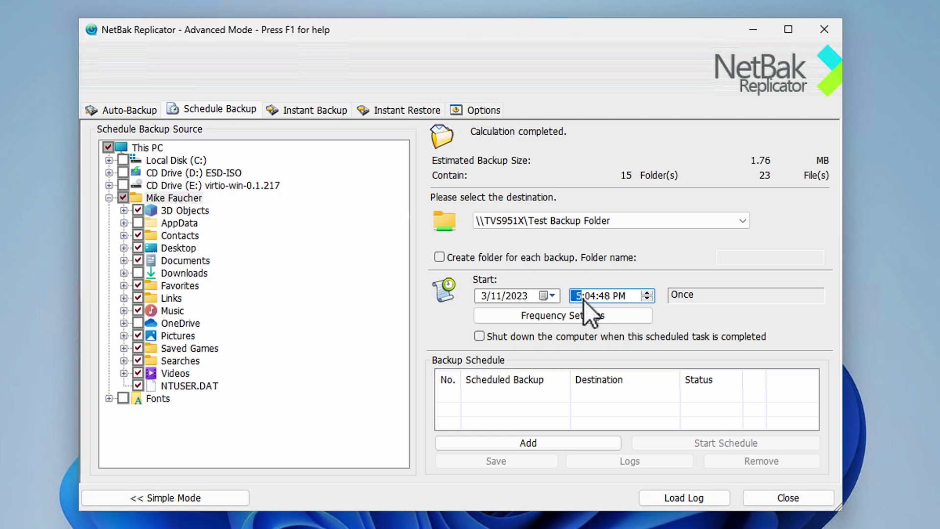
Set the scheduled backup start time to 2:00:00 AM.
{"action": "type", "text": "2:00"}
{"action": "left_click", "coordinate": [608, 300]}
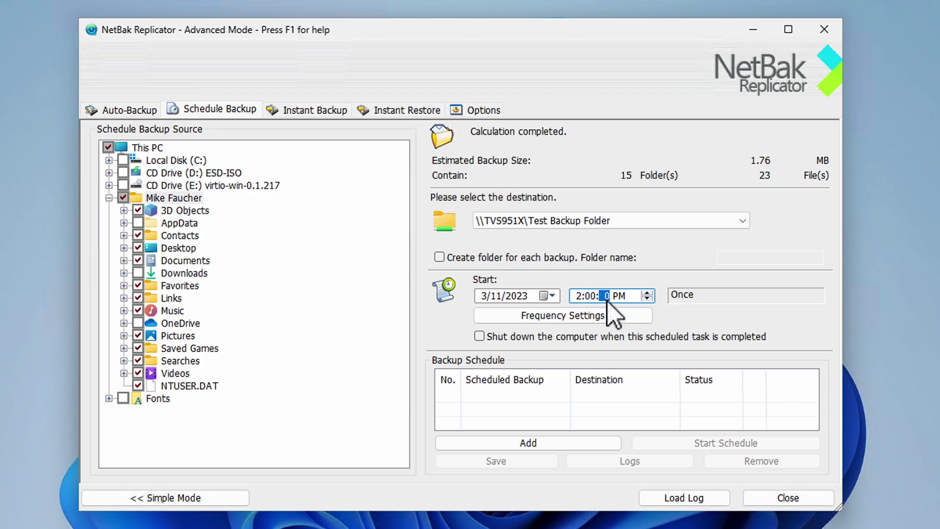
{"action": "type", "text": "00"}
{"action": "left_click", "coordinate": [648, 299]}
Set the backup frequency to repeat weekly on Monday and Thursday.
{"action": "left_click", "coordinate": [592, 323]}
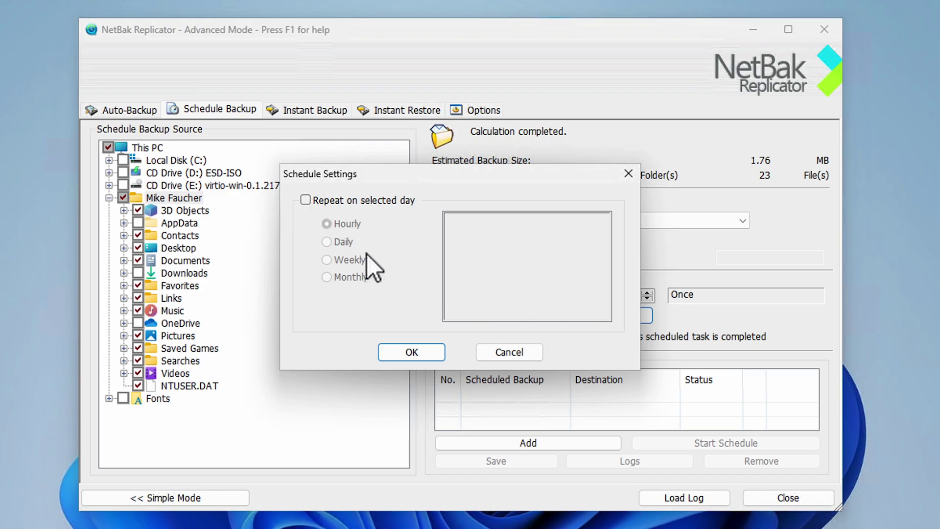
{"action": "left_click", "coordinate": [308, 200]}
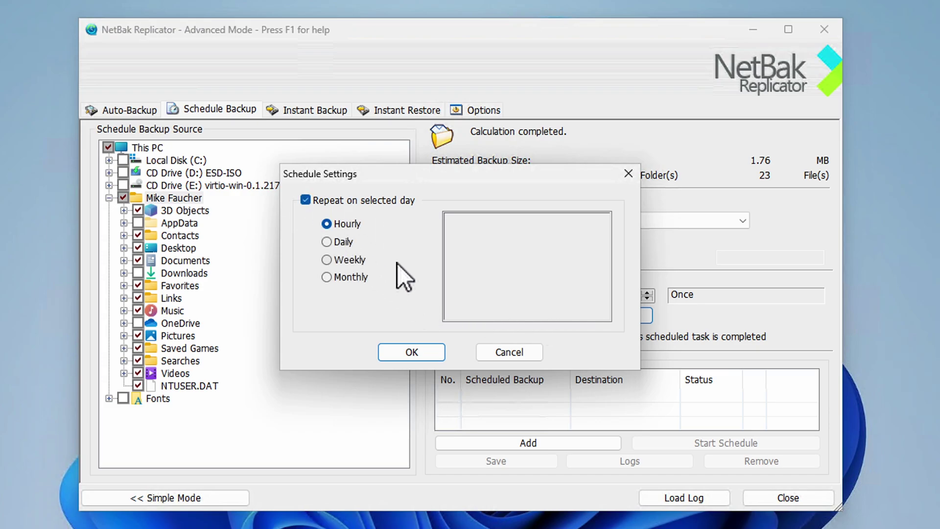
{"action": "left_click", "coordinate": [327, 261]}
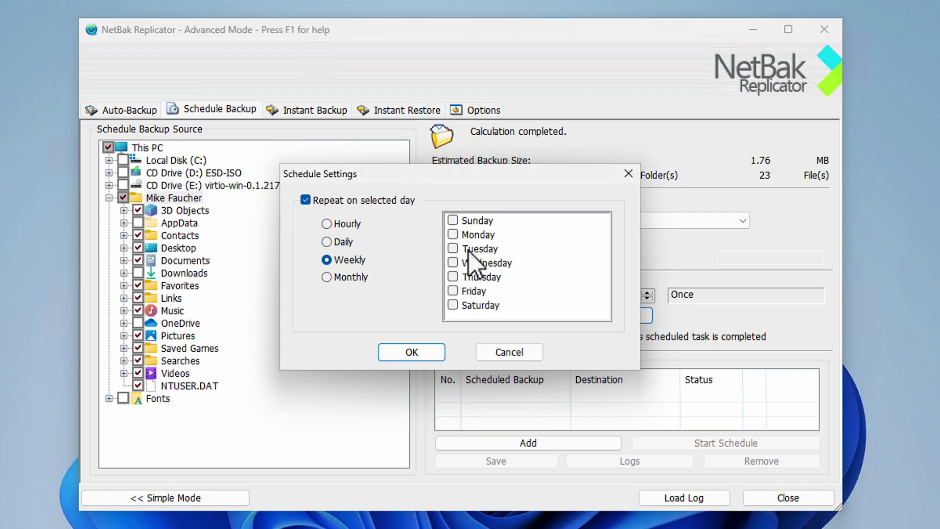
{"action": "left_click", "coordinate": [453, 235]}
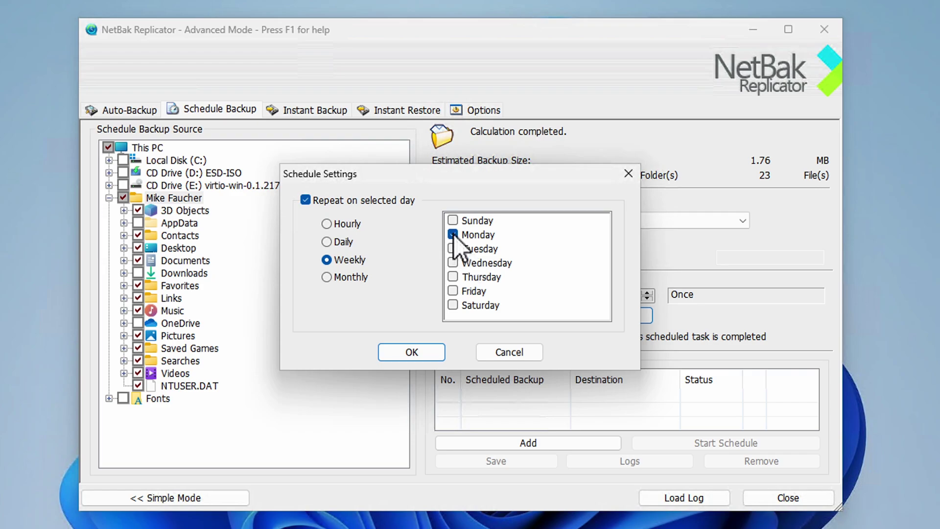
{"action": "left_click", "coordinate": [453, 277]}
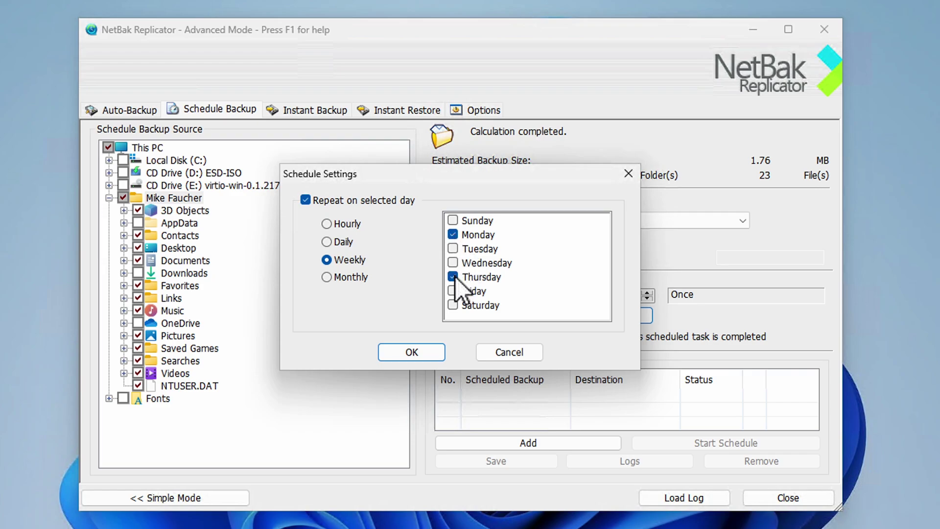
{"action": "left_click", "coordinate": [412, 352]}
Add the 02:00:00 weekly schedule to the list and enable it with the Windows account password.
{"action": "left_click", "coordinate": [583, 443]}
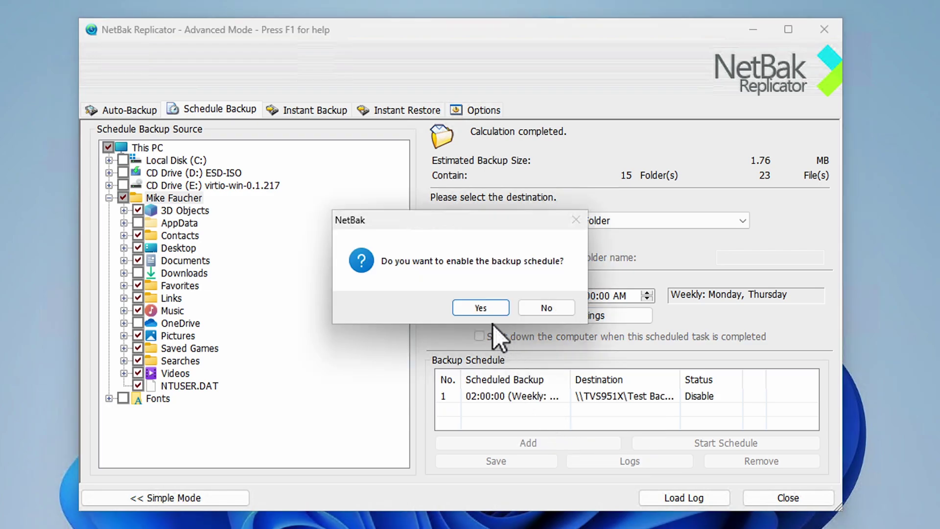
{"action": "left_click", "coordinate": [480, 307]}
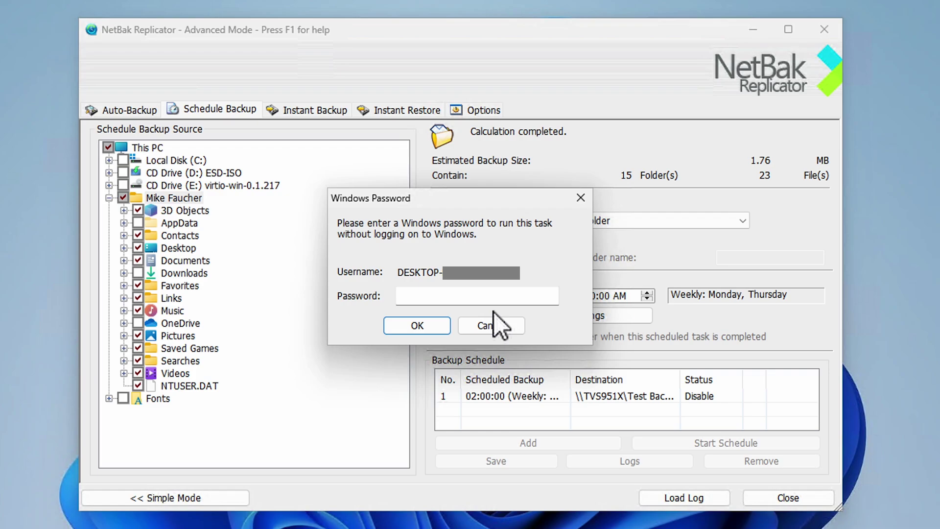
{"action": "key", "text": "ctrl+v"}
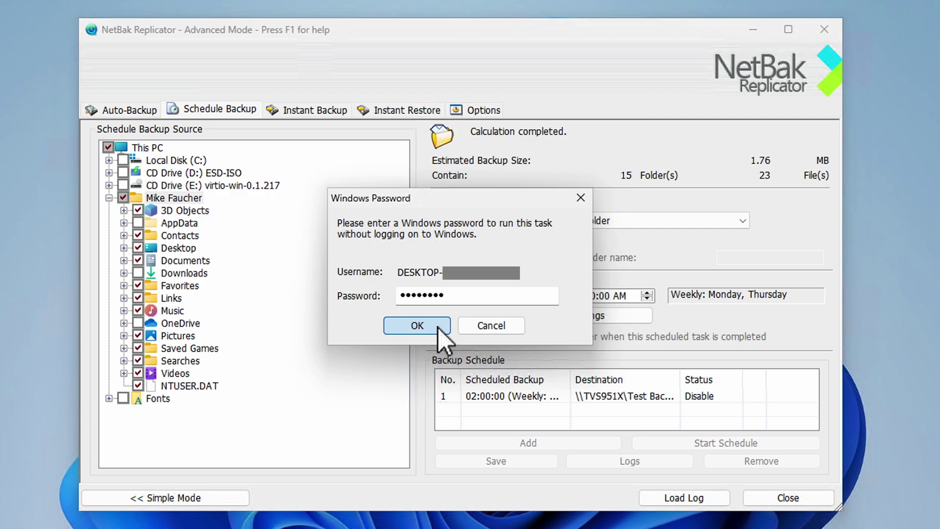
{"action": "left_click", "coordinate": [439, 328]}
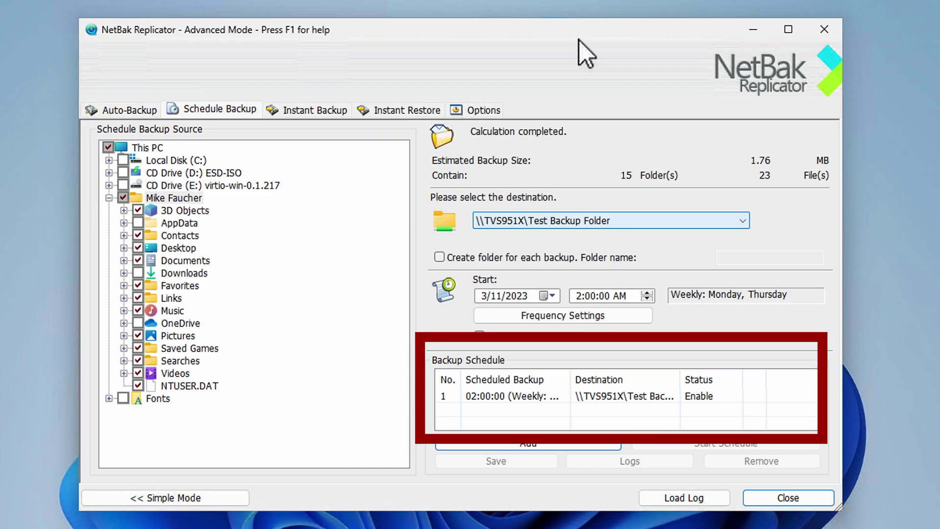
Run an instant backup of the user folder to the NAS and close the completion windows.
{"action": "left_click", "coordinate": [329, 112]}
{"action": "left_click", "coordinate": [109, 197]}
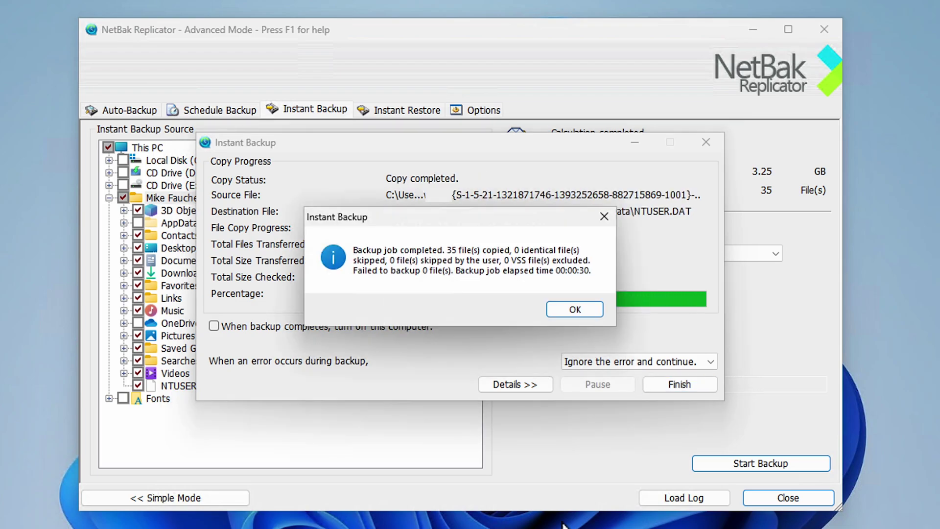
{"action": "left_click", "coordinate": [580, 310]}
{"action": "left_click", "coordinate": [680, 384]}
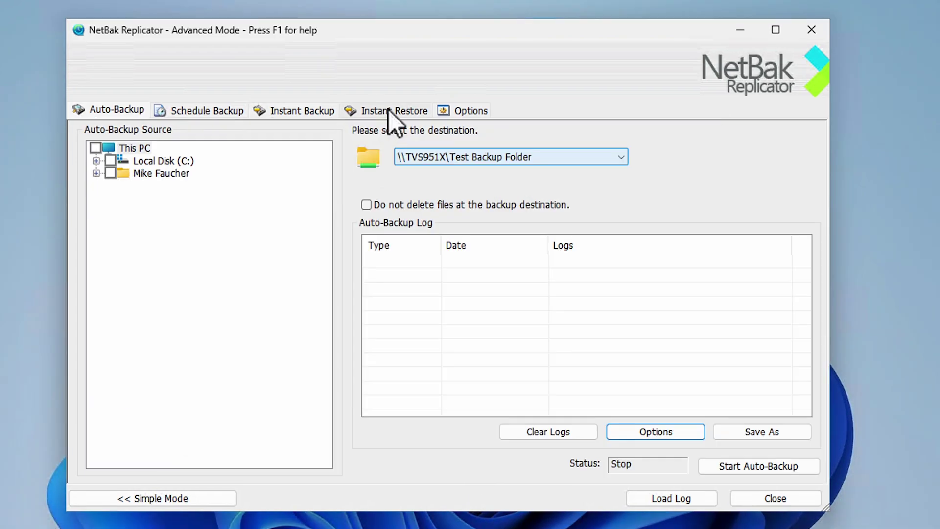
In Instant Restore, choose Restore to selected path and browse for a destination folder.
{"action": "left_click", "coordinate": [402, 111]}
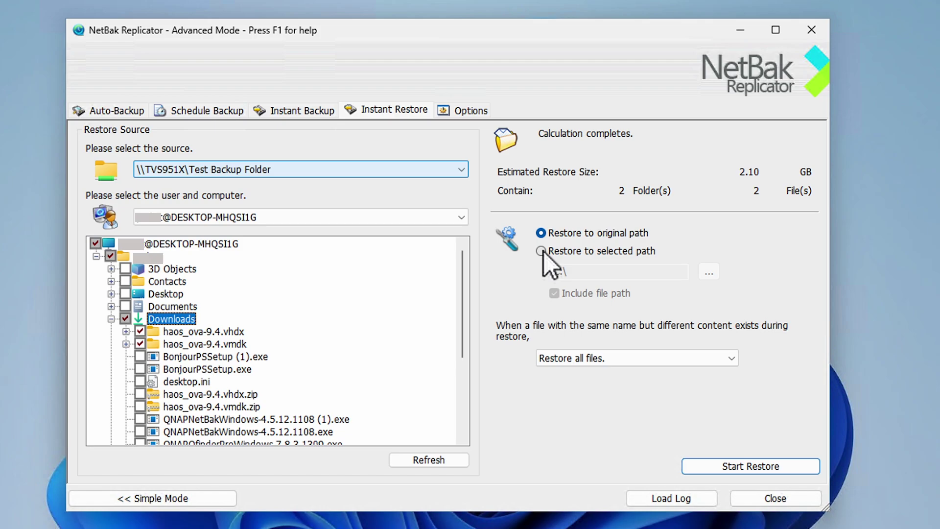
{"action": "left_click", "coordinate": [541, 251]}
{"action": "left_click", "coordinate": [710, 272]}
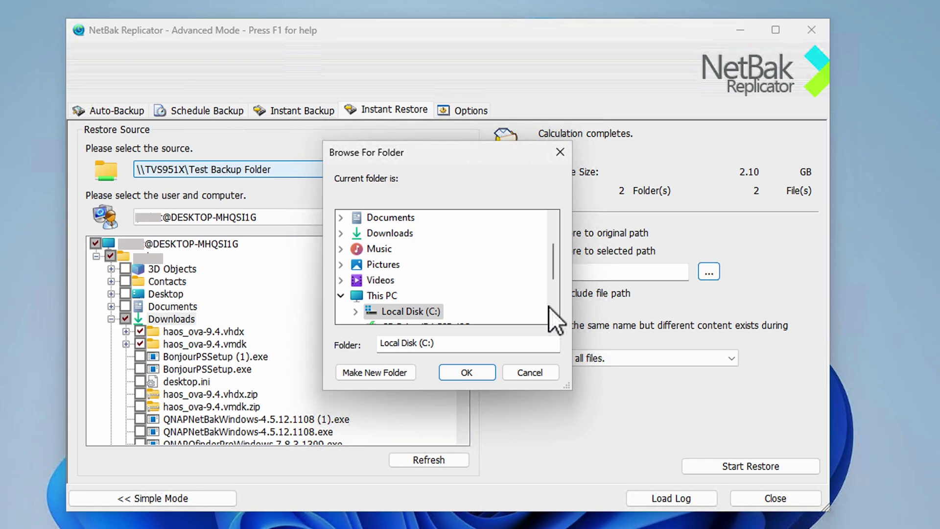
Create a new folder named Test on C: and set C:\Test as the restore destination.
{"action": "left_click", "coordinate": [390, 377]}
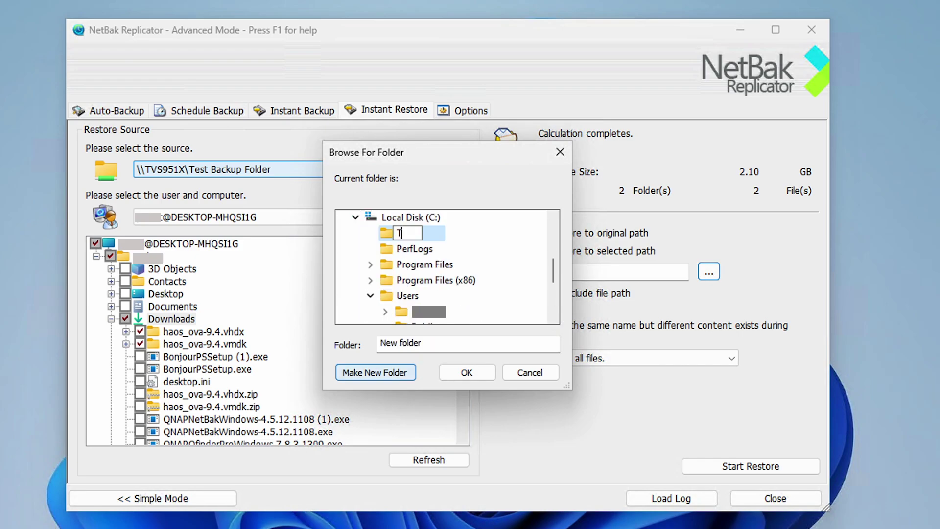
{"action": "type", "text": "Test"}
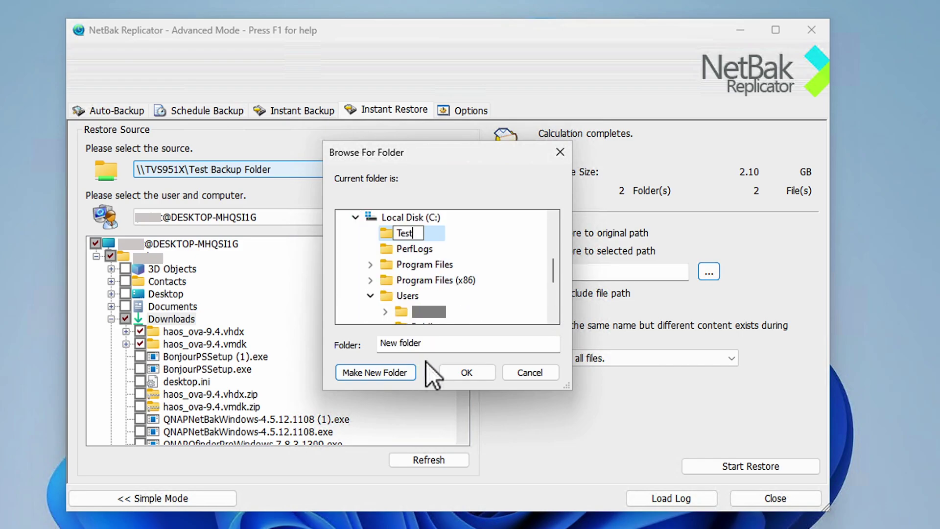
{"action": "key", "text": "Return"}
{"action": "left_click", "coordinate": [451, 373]}
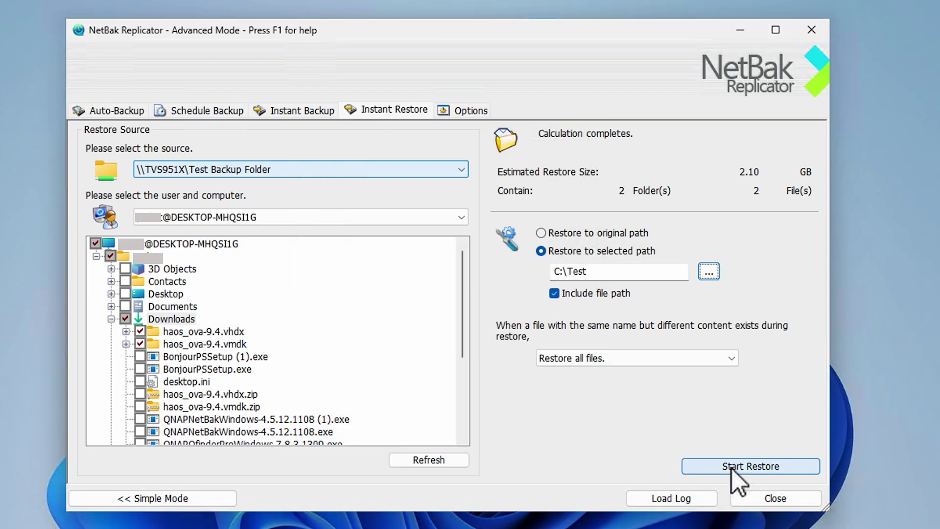
Restore the two haos_ova-9.4 files into C:\Test and close the completed restore.
{"action": "left_click", "coordinate": [732, 468]}
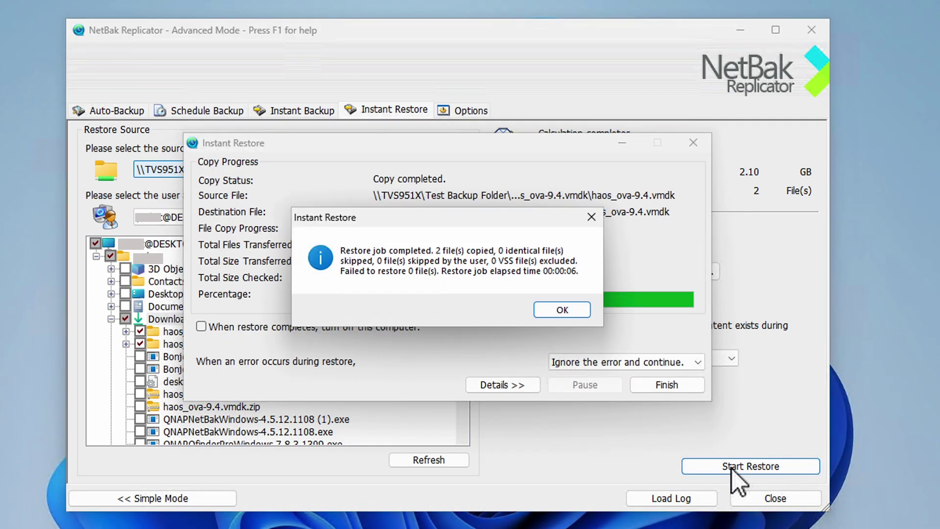
{"action": "left_click", "coordinate": [562, 311]}
{"action": "left_click", "coordinate": [661, 389]}
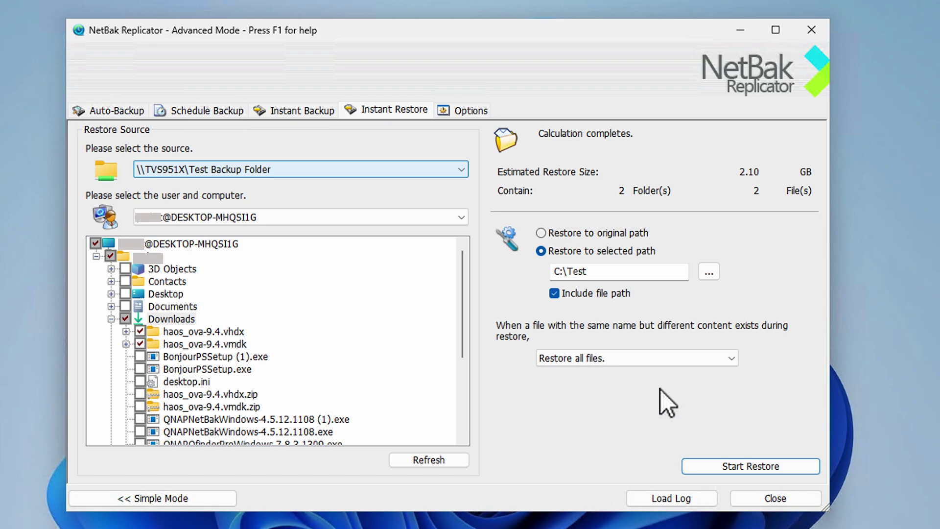